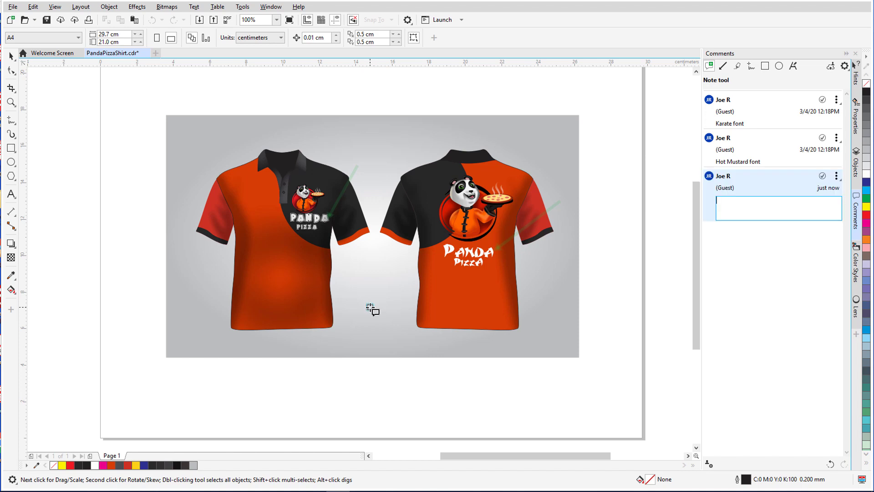
Post the comment 'Which font do you prefer?' and save PandaPizzaShirt.cdr to the cloud with sharing
{"action": "type", "text": "Which font do you prefer?"}
{"action": "key", "text": "ctrl+s"}
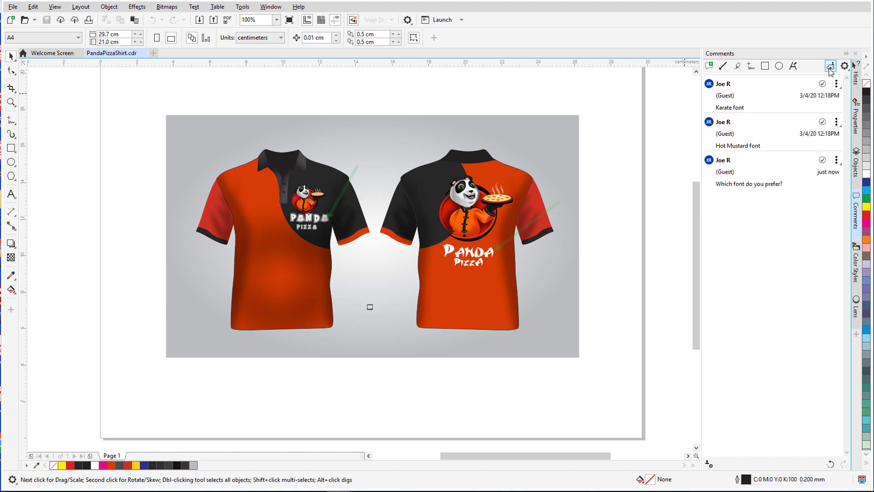
{"action": "left_click", "coordinate": [830, 68]}
{"action": "left_click", "coordinate": [563, 355]}
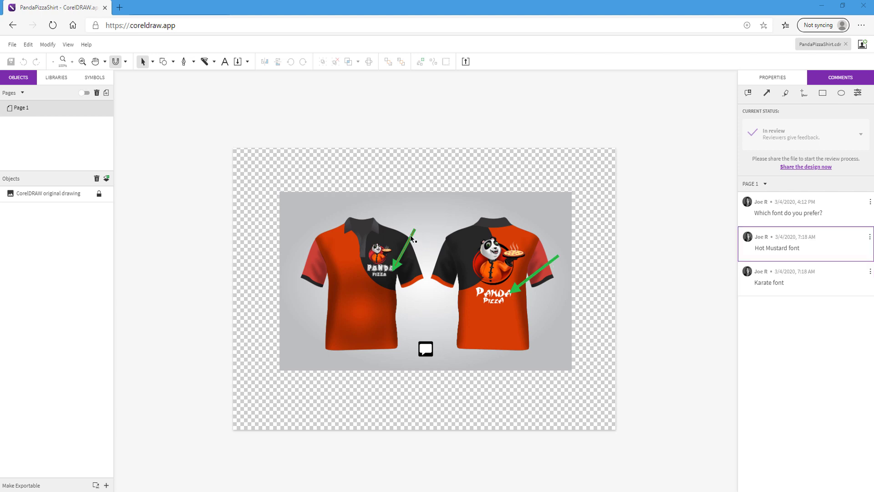
Reply 'Karate, please' in the font question's comment thread
{"action": "left_click", "coordinate": [426, 348]}
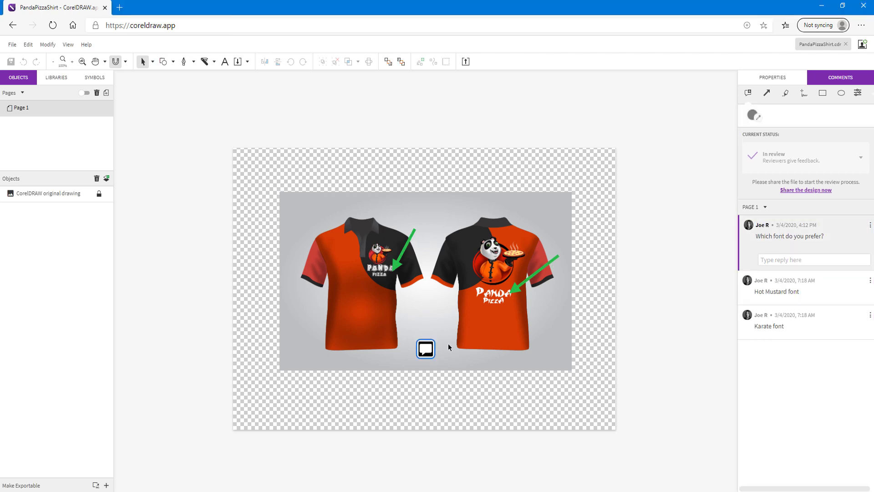
{"action": "left_click", "coordinate": [790, 260]}
{"action": "type", "text": "Karate"}
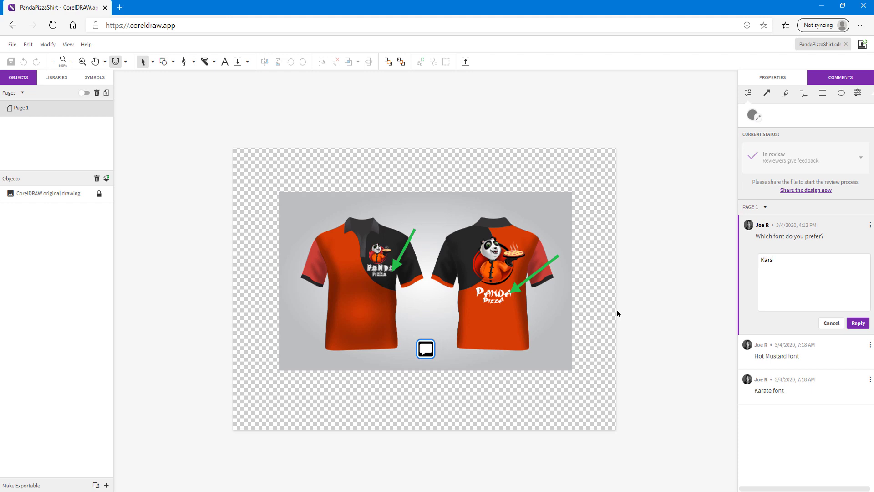
{"action": "type", "text": ", please"}
{"action": "left_click", "coordinate": [858, 323]}
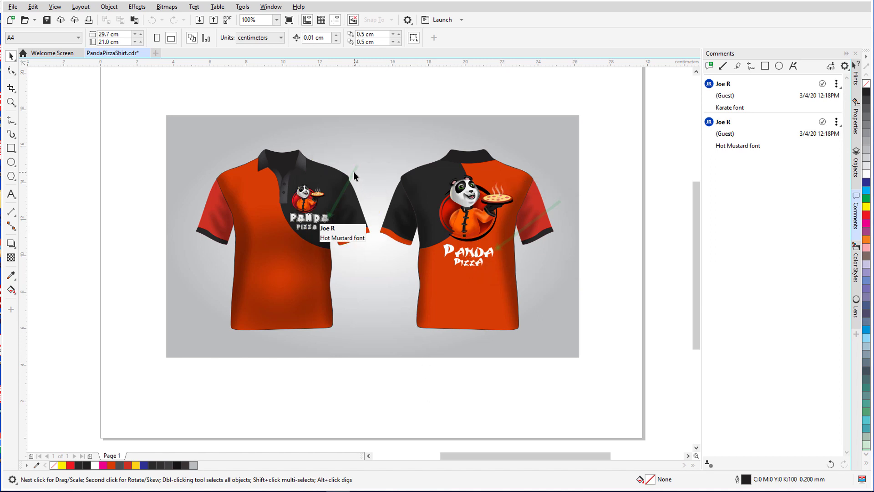
Pin a note between the two shirts reading 'Which font do you prefer?'
{"action": "mouse_move", "coordinate": [507, 202]}
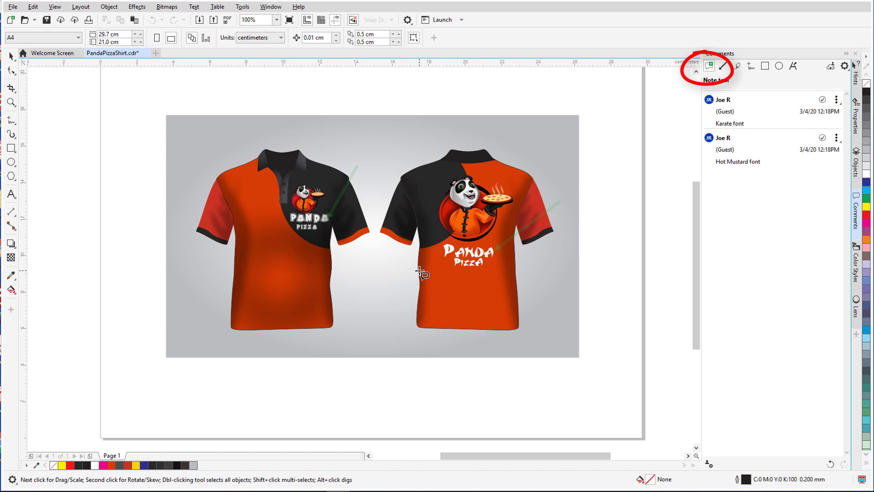
{"action": "left_click", "coordinate": [371, 308]}
{"action": "type", "text": "Whi"}
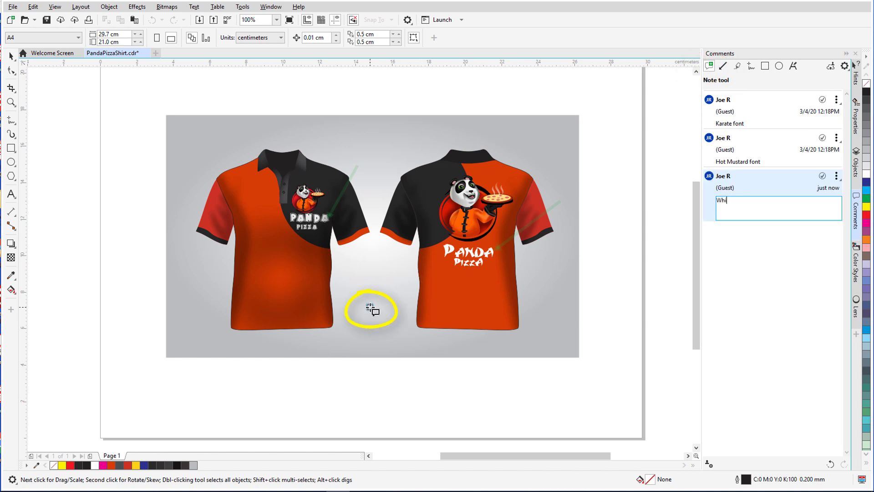
{"action": "type", "text": "ch font do you prefer?"}
{"action": "key", "text": "Return"}
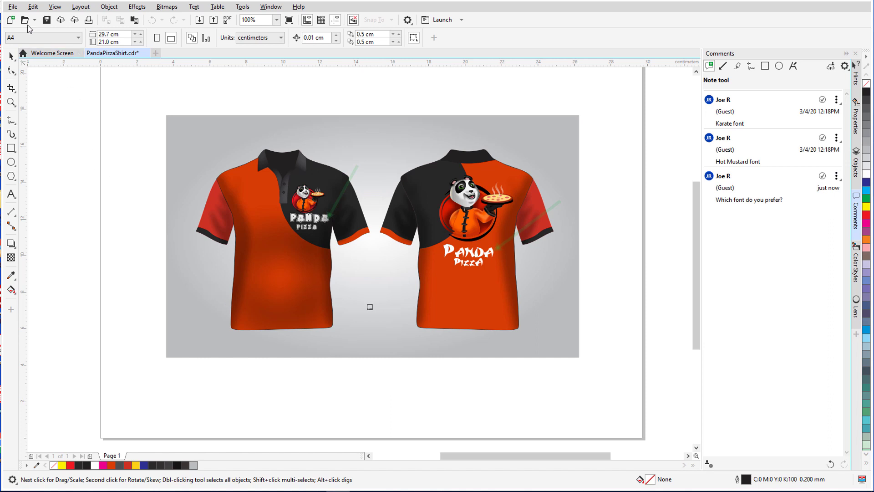
Save PandaPizzaShirt.cdr with the new note
{"action": "left_click", "coordinate": [13, 7]}
{"action": "left_click", "coordinate": [112, 176]}
{"action": "key", "text": "ctrl+s"}
Save PandaPizzaShirt.cdr to Corel Cloud using Save and Share
{"action": "left_click", "coordinate": [13, 6]}
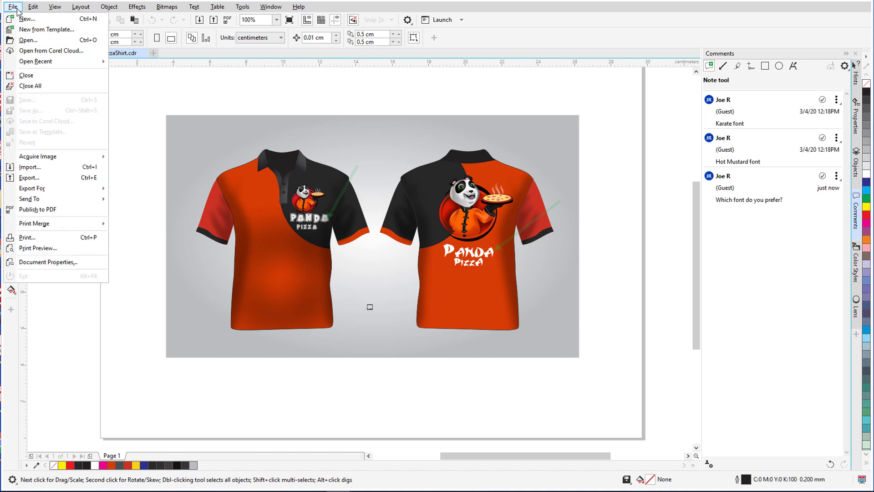
{"action": "left_click", "coordinate": [121, 127]}
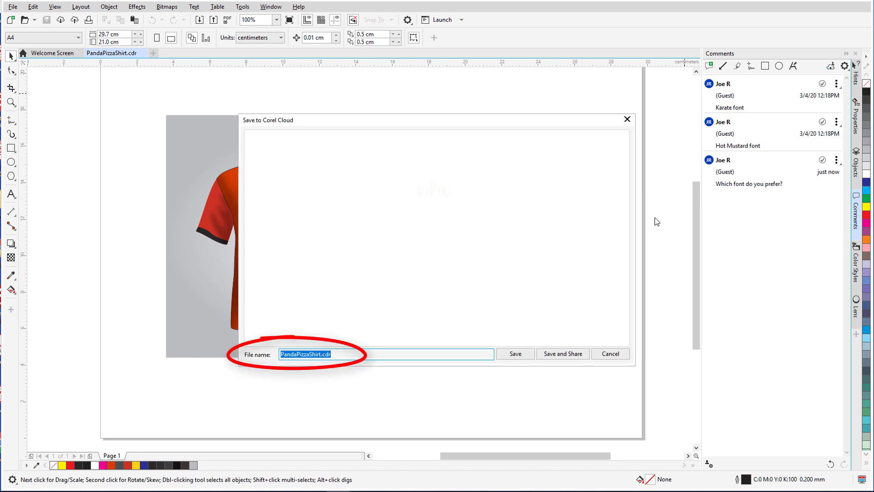
{"action": "left_click", "coordinate": [562, 354]}
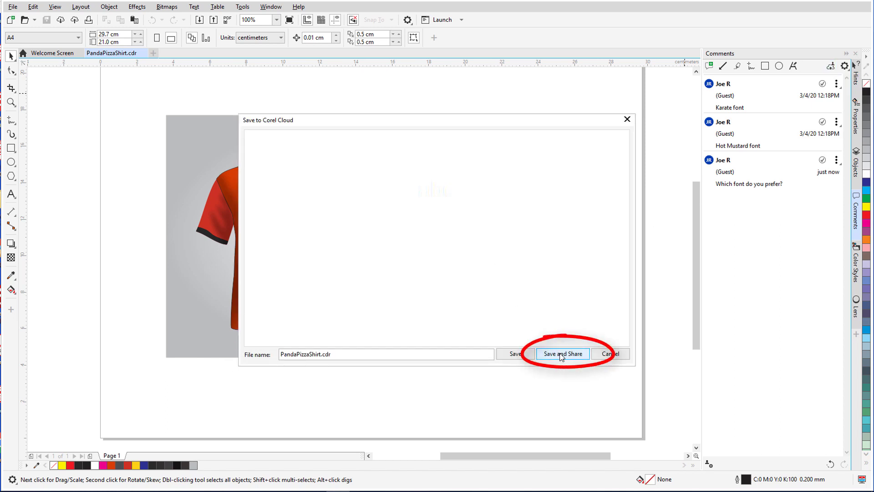
{"action": "left_click", "coordinate": [562, 355]}
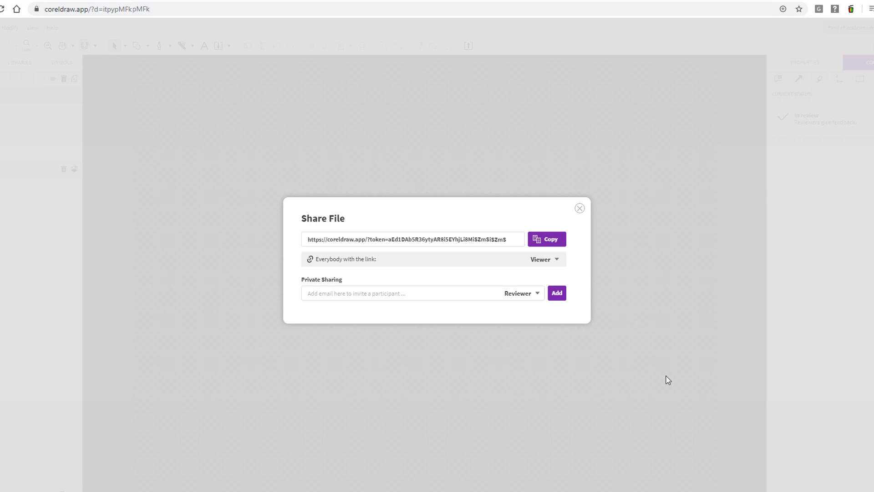
Give link holders Reviewer access and invite a participant's e-mail address as a private reviewer
{"action": "left_click", "coordinate": [556, 261]}
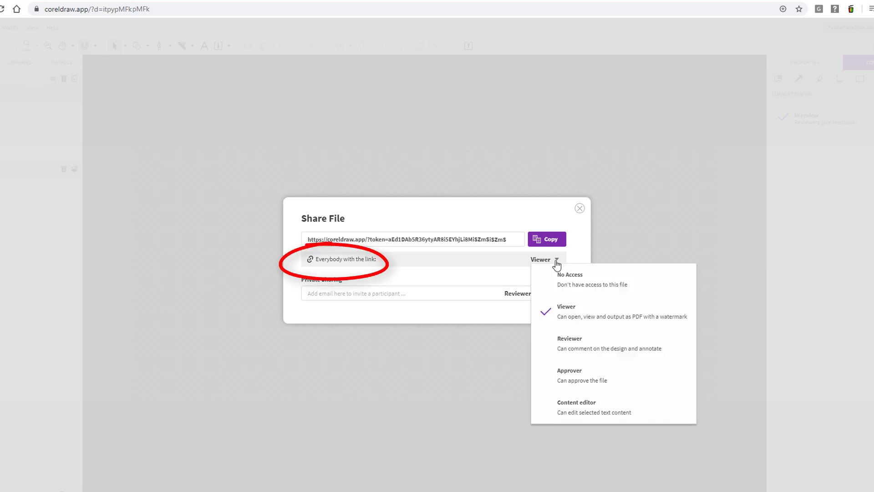
{"action": "left_click", "coordinate": [587, 346]}
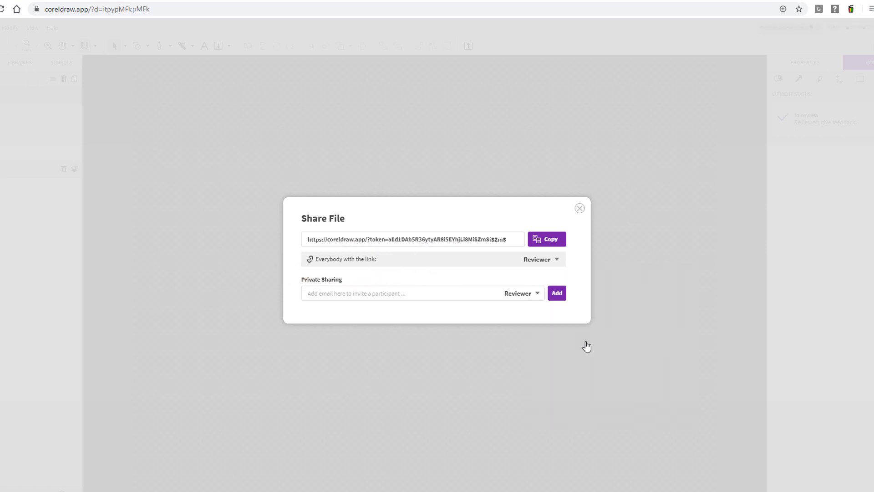
{"action": "left_click", "coordinate": [459, 297]}
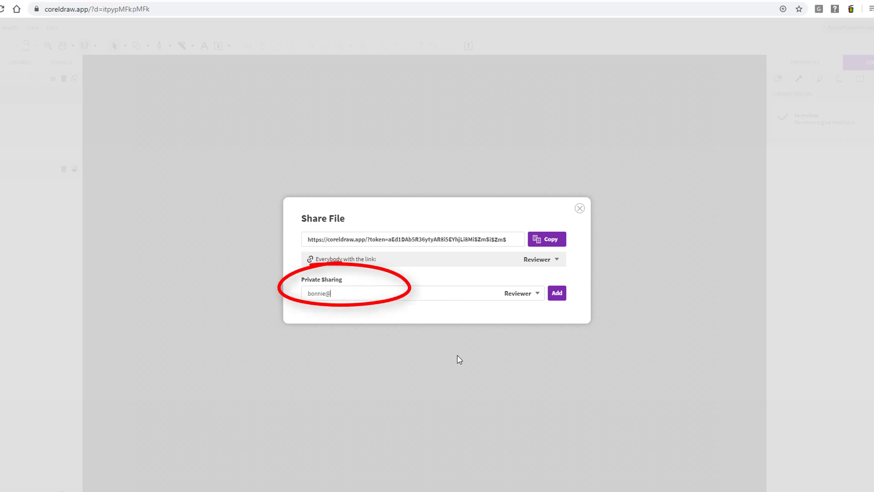
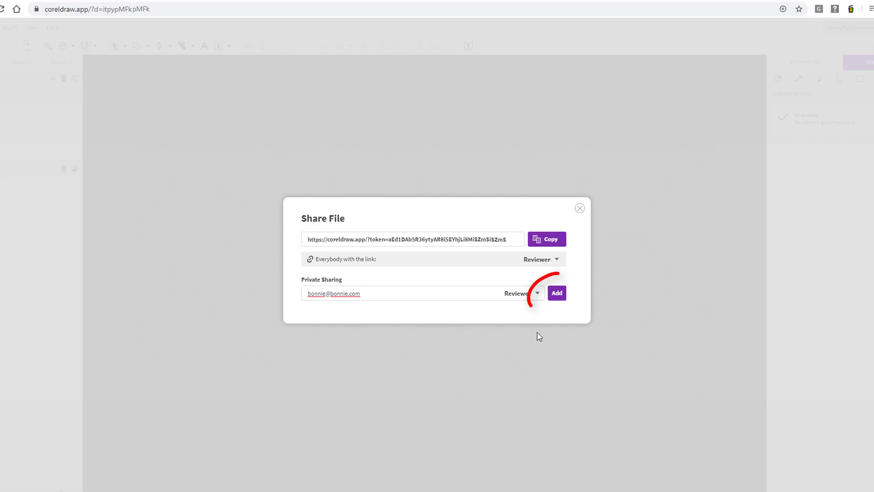
{"action": "left_click", "coordinate": [557, 294]}
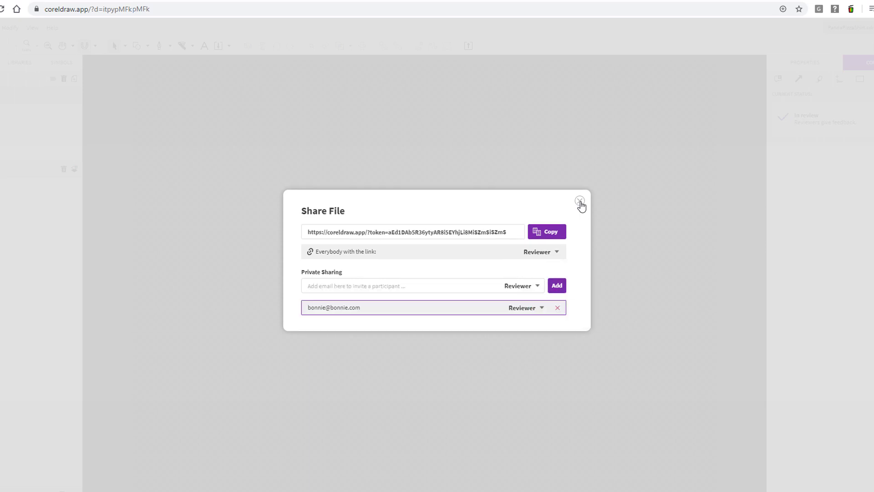
{"action": "left_click", "coordinate": [580, 208]}
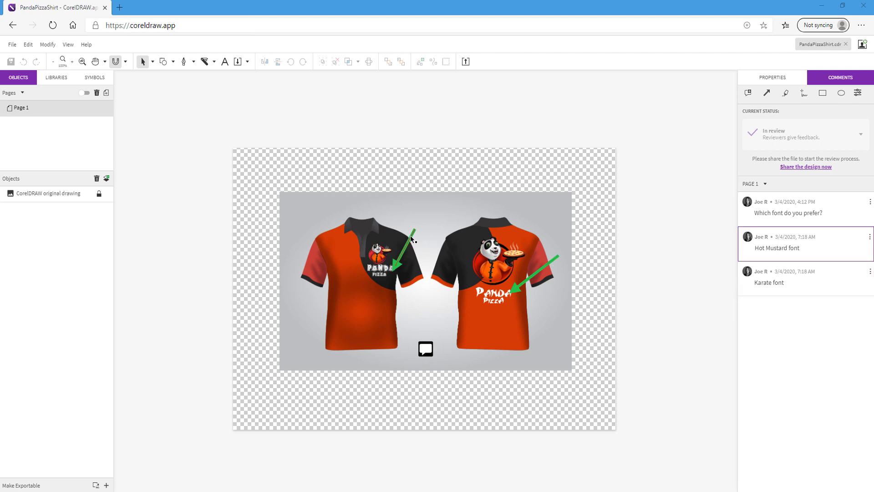
Reply 'Karate, please' to the font question and resolve the Hot Mustard and Karate comments
{"action": "left_click", "coordinate": [426, 349]}
{"action": "type", "text": "Ka"}
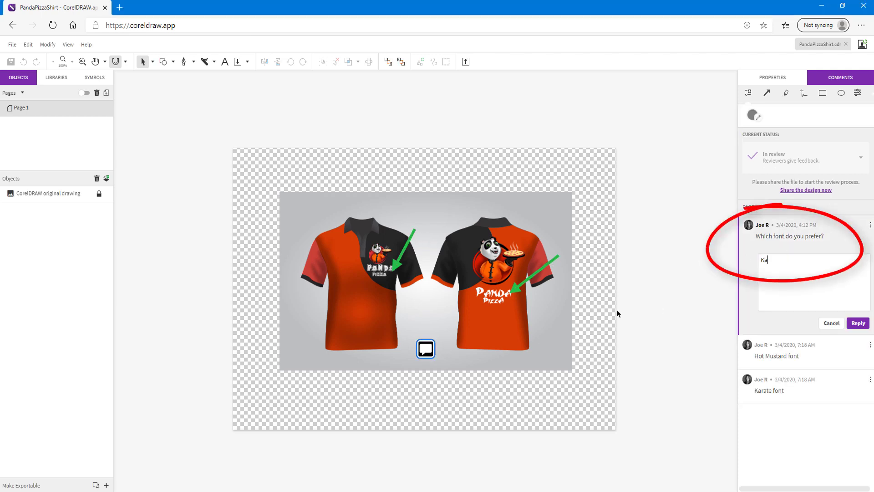
{"action": "type", "text": "rate, please"}
{"action": "left_click", "coordinate": [859, 323]}
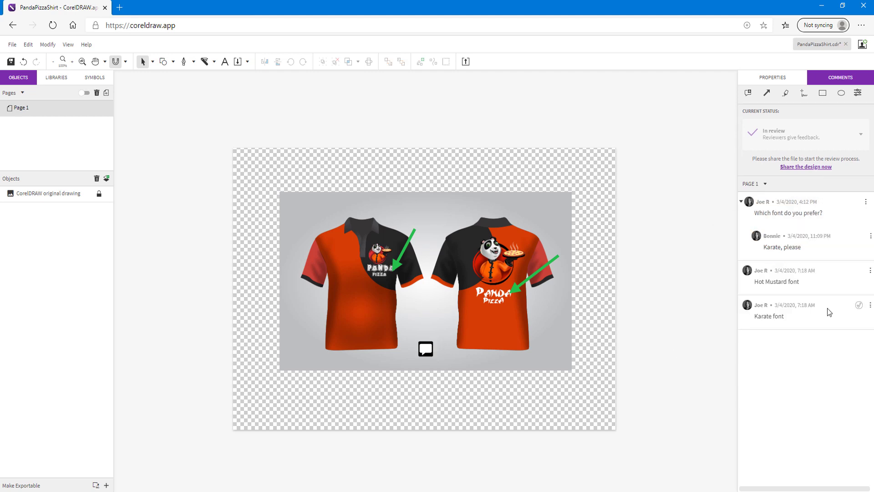
{"action": "left_click", "coordinate": [860, 271]}
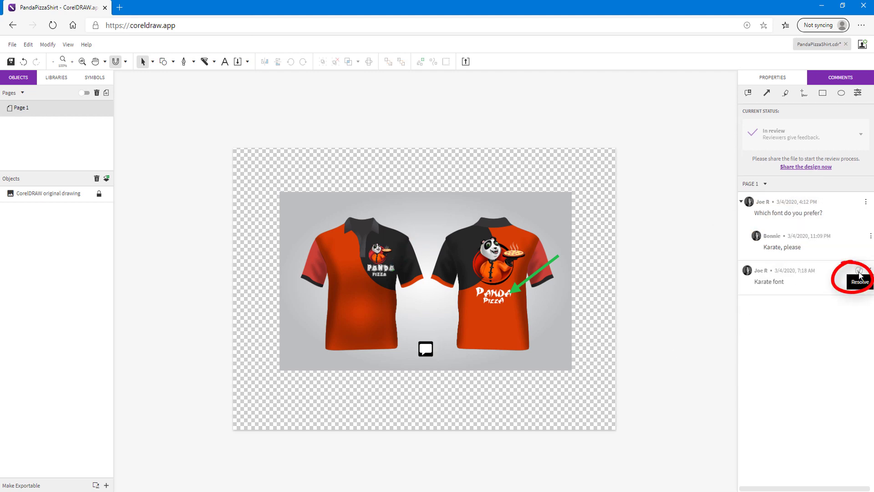
{"action": "left_click", "coordinate": [859, 272]}
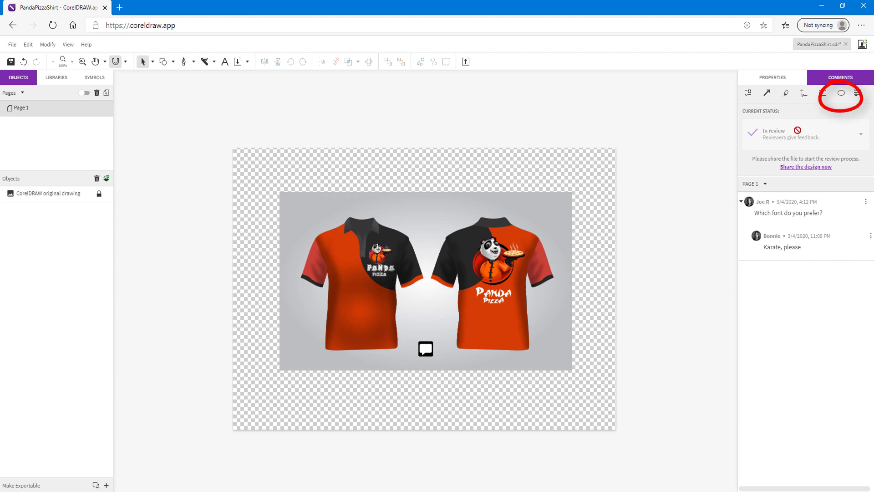
Set the ellipse annotation to a blue outline with a translucent green fill
{"action": "left_click", "coordinate": [841, 95]}
{"action": "left_click", "coordinate": [811, 115]}
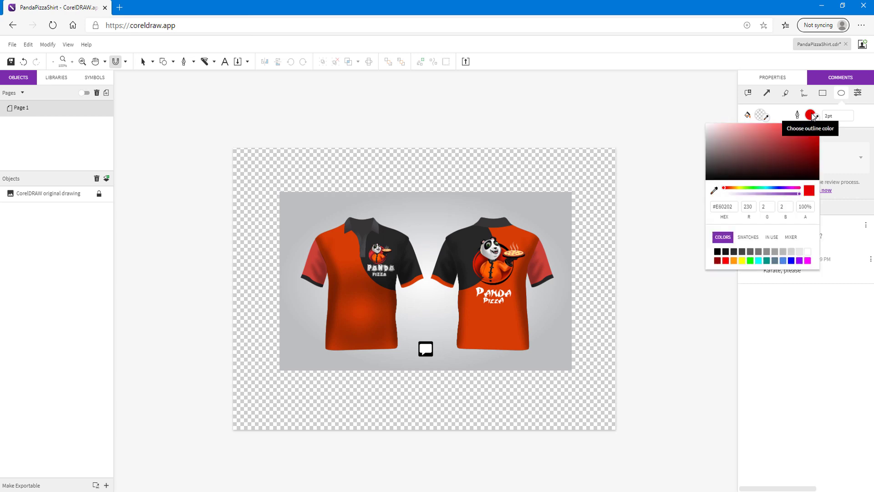
{"action": "left_click", "coordinate": [769, 188]}
{"action": "left_click", "coordinate": [760, 115]}
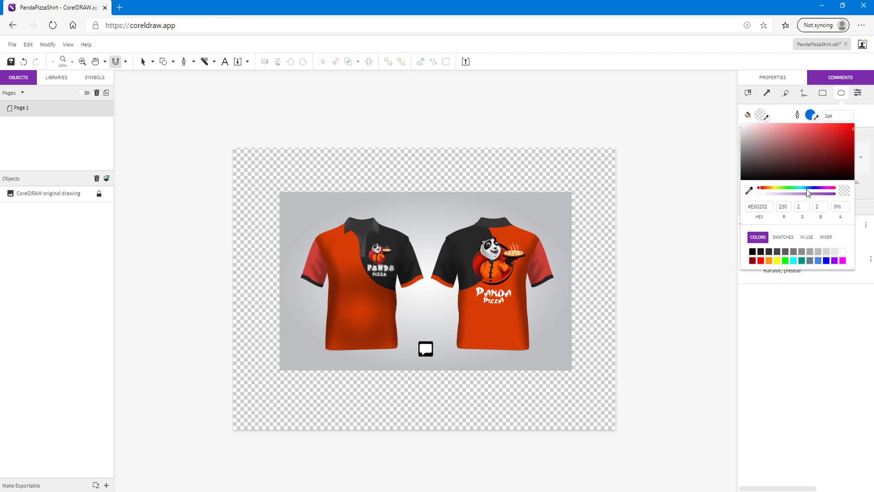
{"action": "left_click_drag", "start_coordinate": [807, 189], "coordinate": [788, 188]}
{"action": "left_click", "coordinate": [824, 194]}
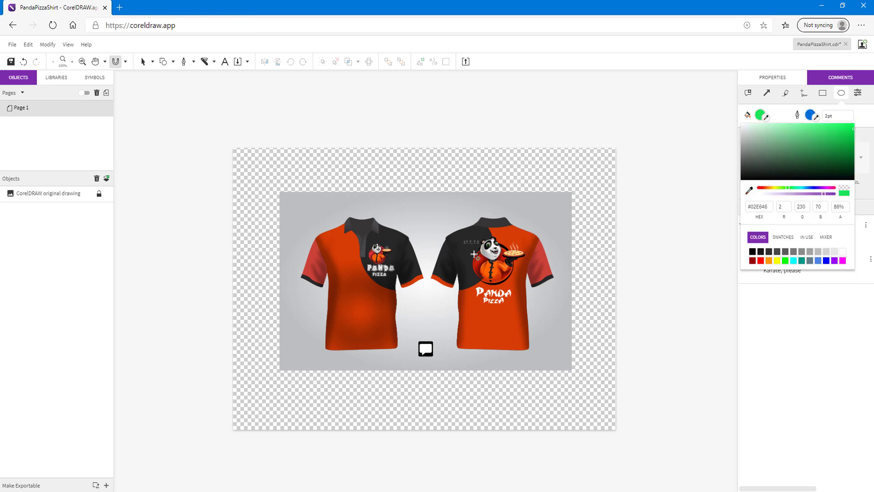
Circle the right shirt's pizza and comment 'Can we add more toppings?'
{"action": "mouse_move", "coordinate": [495, 242]}
{"action": "left_mouse_down"}
{"action": "mouse_move", "coordinate": [511, 261]}
{"action": "mouse_move", "coordinate": [538, 270]}
{"action": "left_mouse_up"}
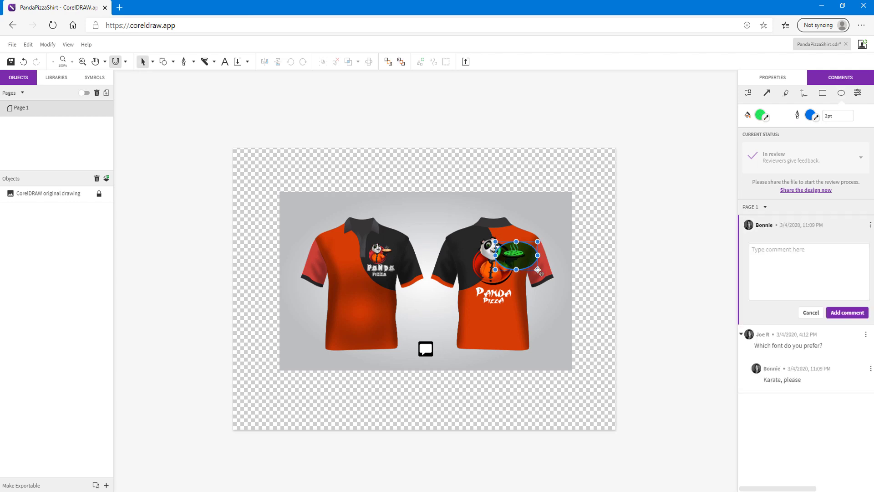
{"action": "left_click", "coordinate": [771, 253]}
{"action": "type", "text": "Can we add more toppings?"}
{"action": "left_click", "coordinate": [845, 313]}
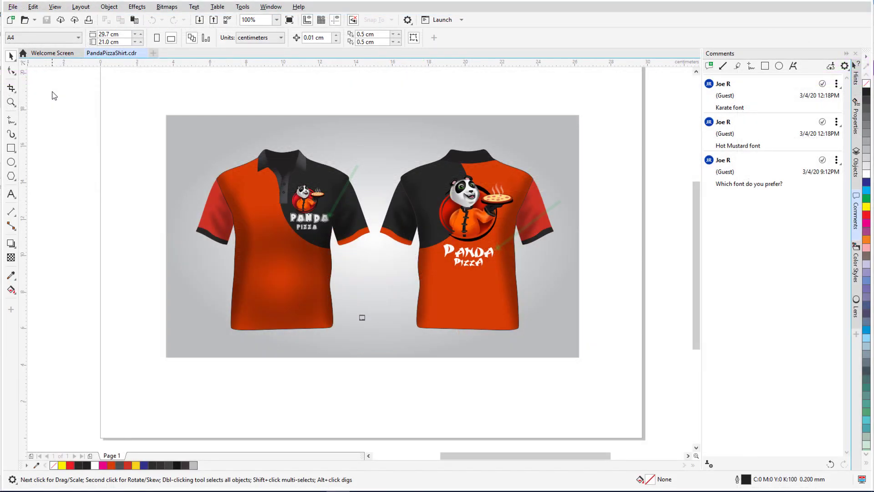
Open the Corel Cloud copy of PandaPizzaShirt.cdr
{"action": "left_click", "coordinate": [15, 7]}
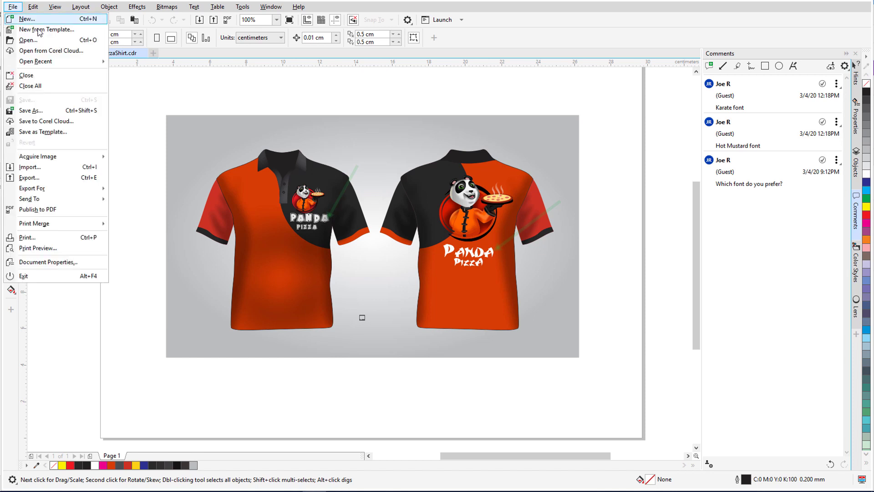
{"action": "left_click", "coordinate": [132, 104]}
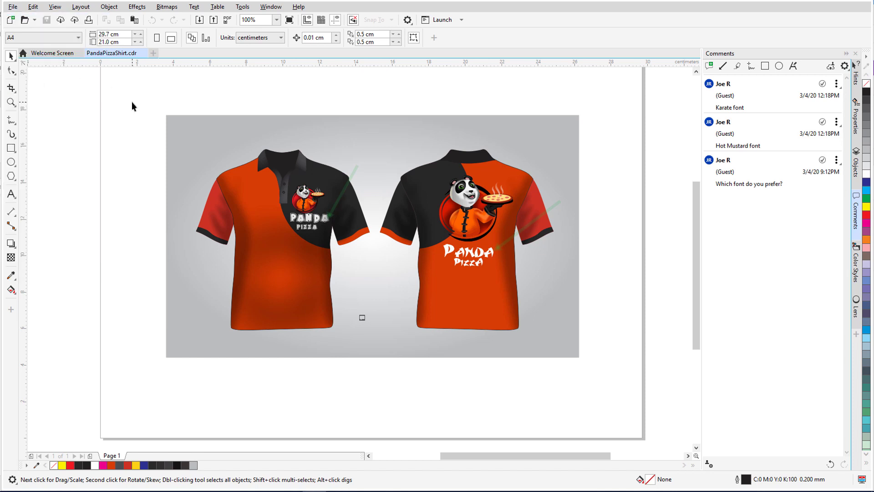
{"action": "left_click", "coordinate": [61, 20]}
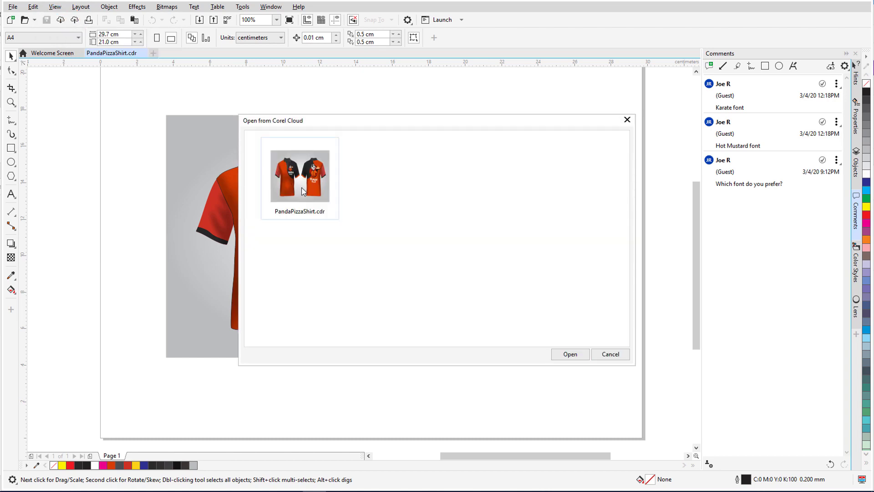
{"action": "left_click", "coordinate": [570, 354]}
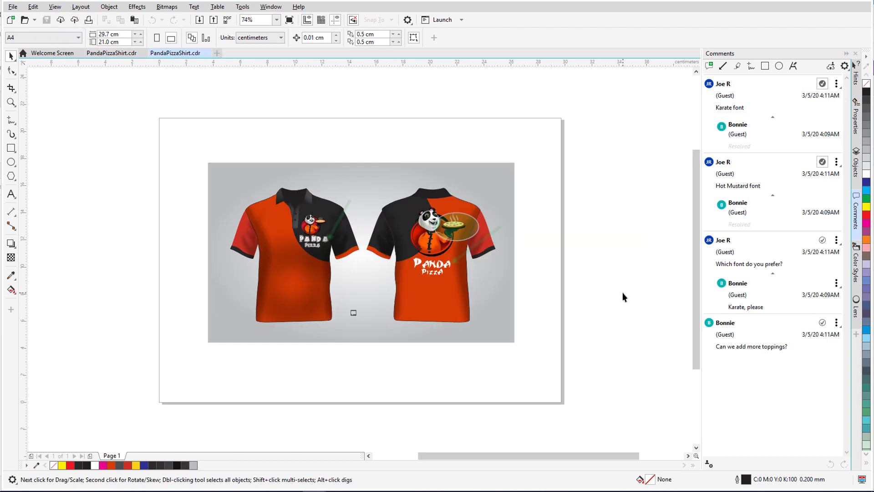